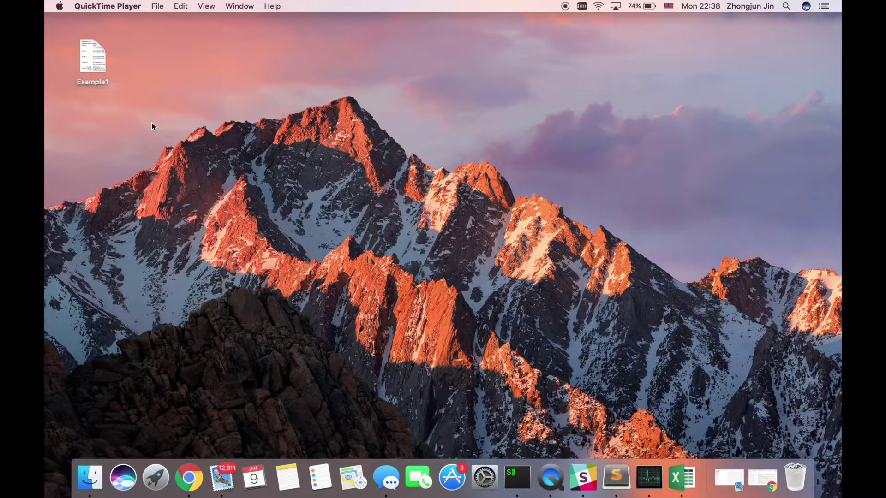
- Open the Example1 contact list spreadsheet in Excel
{"action": "double_click", "coordinate": [97, 66]}
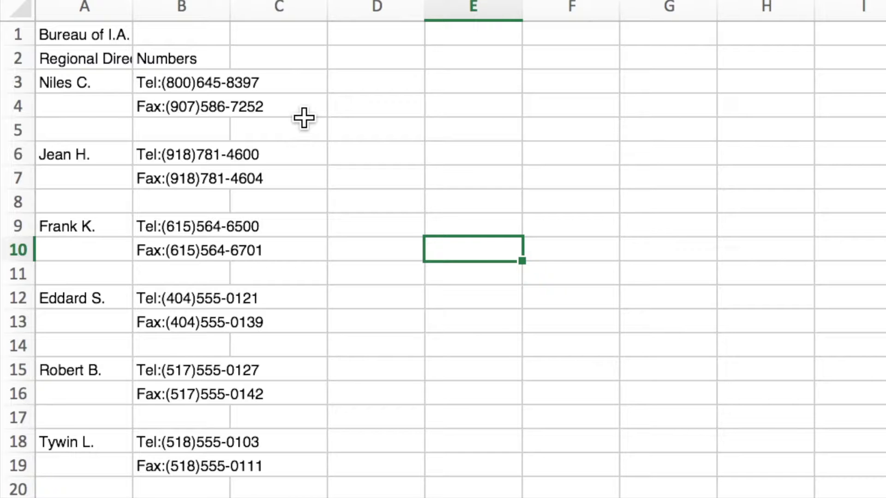
{"action": "key", "text": "Left"}
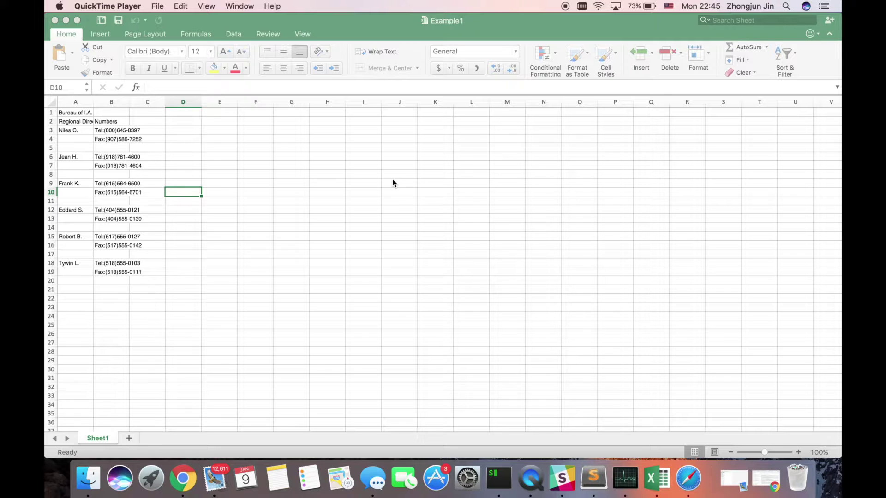
{"action": "left_click", "coordinate": [78, 116]}
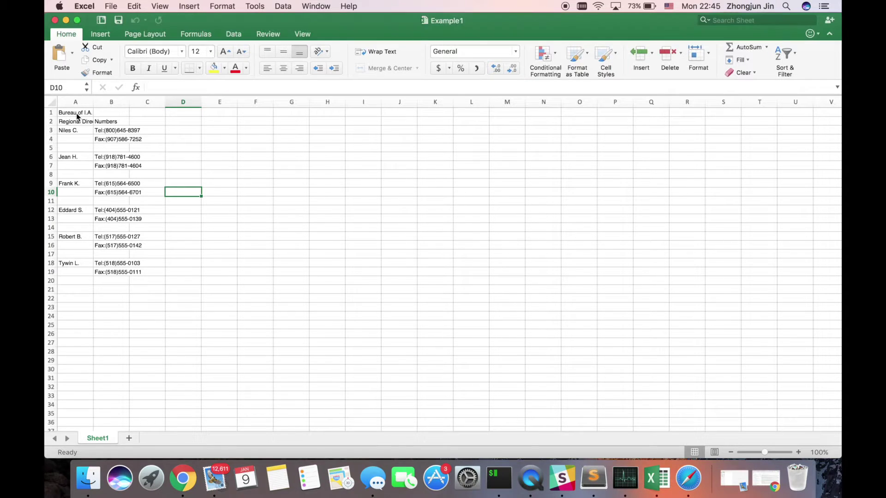
- Copy the first two contacts' block, A1:B7, and return to the Foofah page
{"action": "left_click_drag", "start_coordinate": [77, 113], "coordinate": [109, 167]}
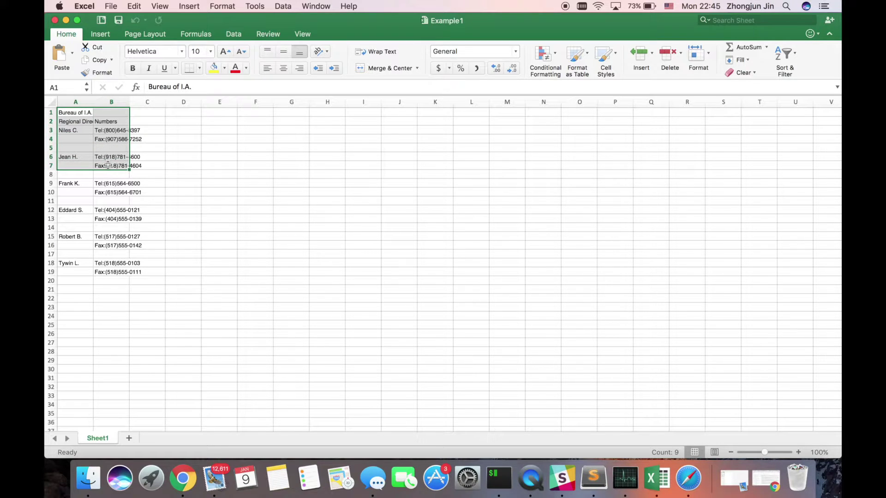
{"action": "right_click", "coordinate": [108, 166]}
{"action": "left_click", "coordinate": [125, 184]}
{"action": "key", "text": "super+Tab"}
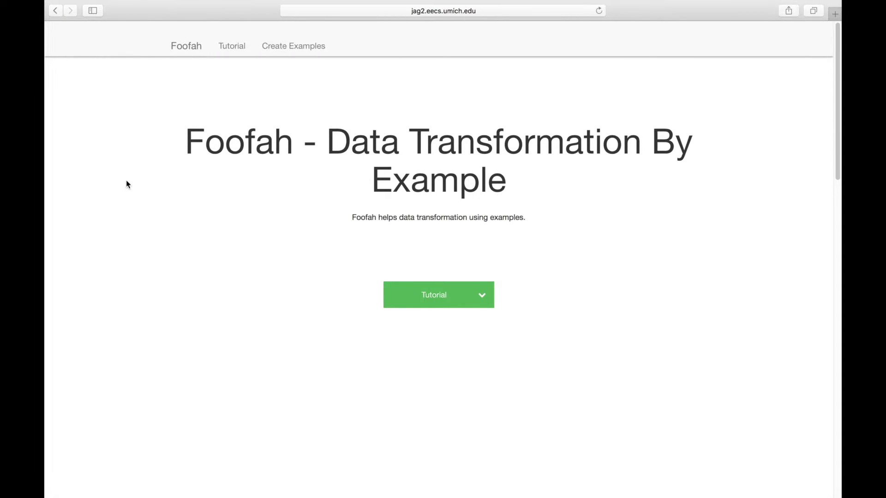
- Paste the copied contact block into Input Example cell A1 and begin the output headings
{"action": "left_click", "coordinate": [278, 48]}
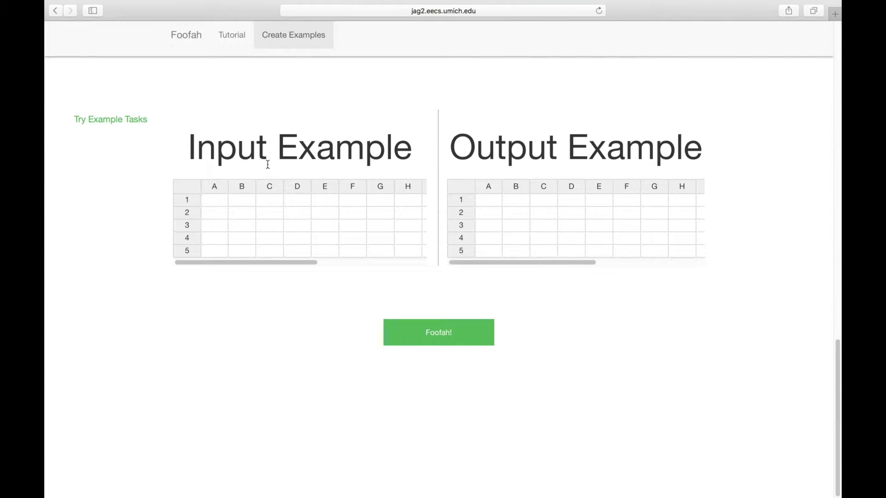
{"action": "left_click", "coordinate": [222, 205]}
{"action": "key", "text": "ctrl+v"}
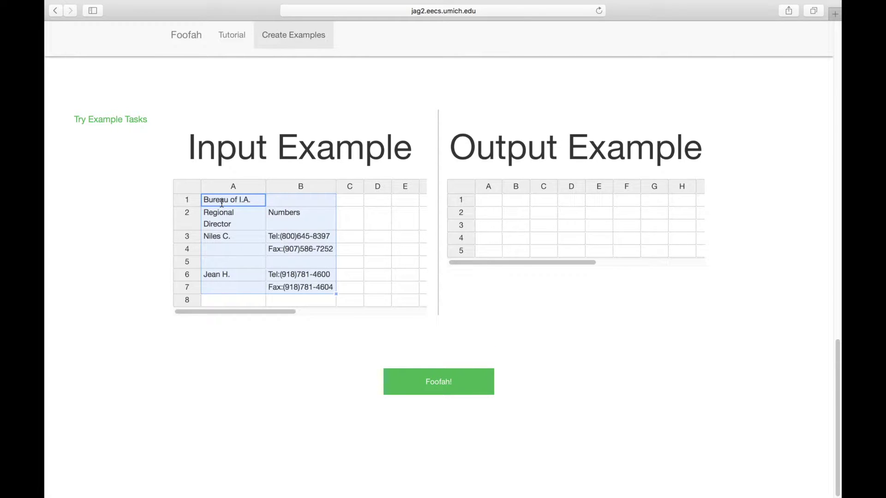
{"action": "left_click", "coordinate": [491, 201]}
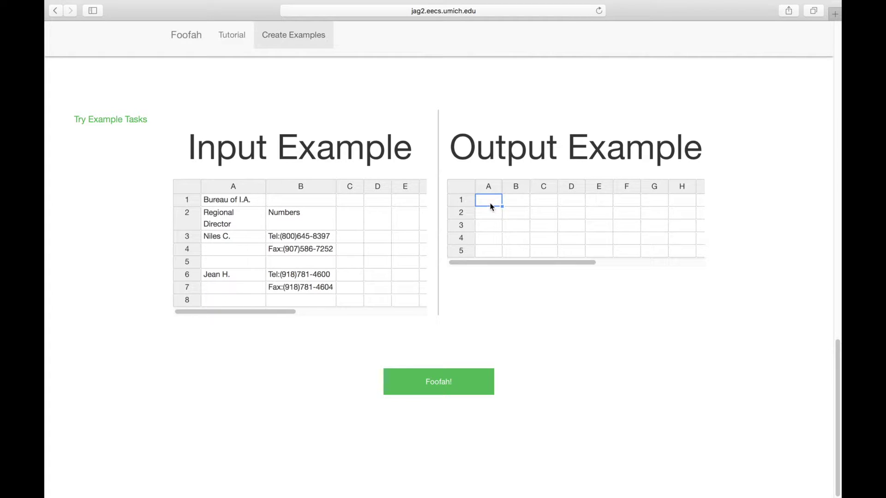
{"action": "left_click", "coordinate": [522, 201]}
{"action": "type", "text": "el"}
{"action": "left_click", "coordinate": [543, 201]}
{"action": "type", "text": "ax"}
{"action": "left_click", "coordinate": [253, 238]}
{"action": "left_click", "coordinate": [489, 212]}
{"action": "key", "text": "ctrl+v"}
{"action": "double_click", "coordinate": [303, 237]}
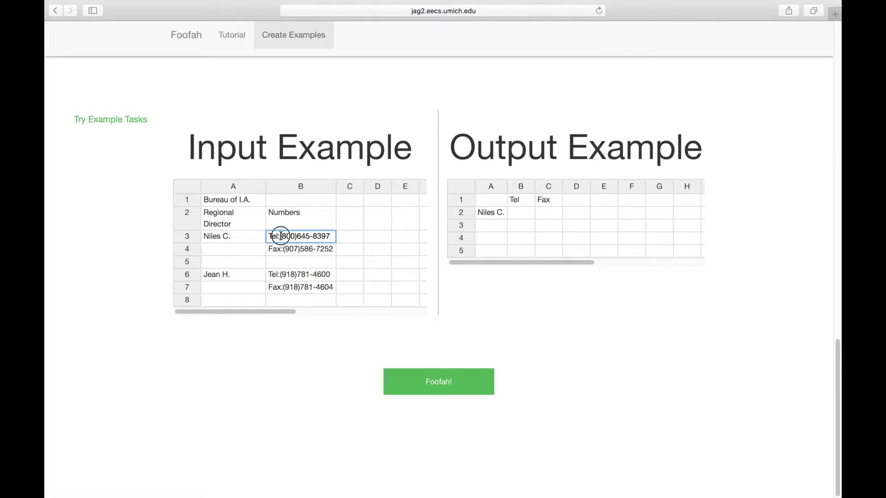
{"action": "left_click_drag", "start_coordinate": [280, 237], "coordinate": [332, 237]}
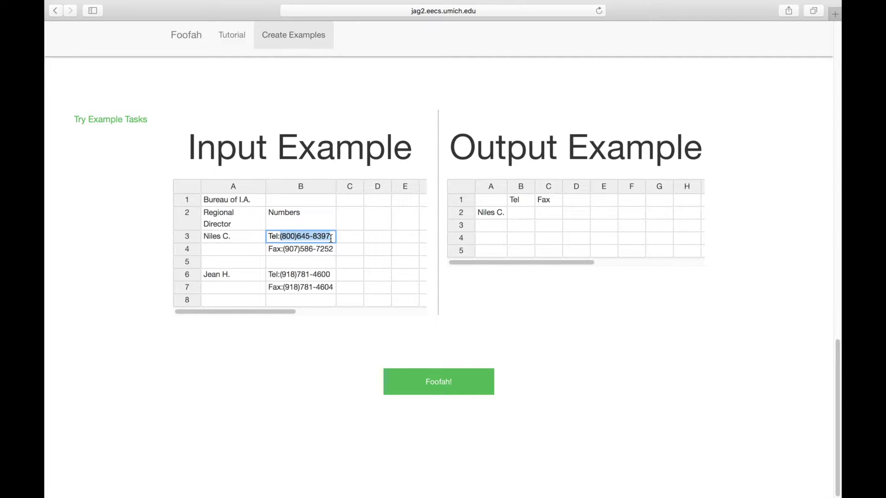
{"action": "key", "text": "ctrl+c"}
{"action": "left_click", "coordinate": [521, 211]}
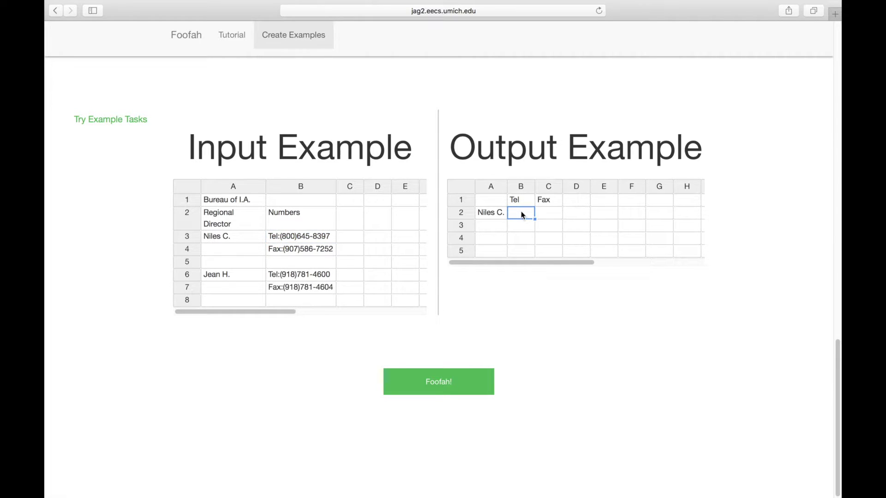
{"action": "key", "text": "ctrl+v"}
{"action": "double_click", "coordinate": [320, 248]}
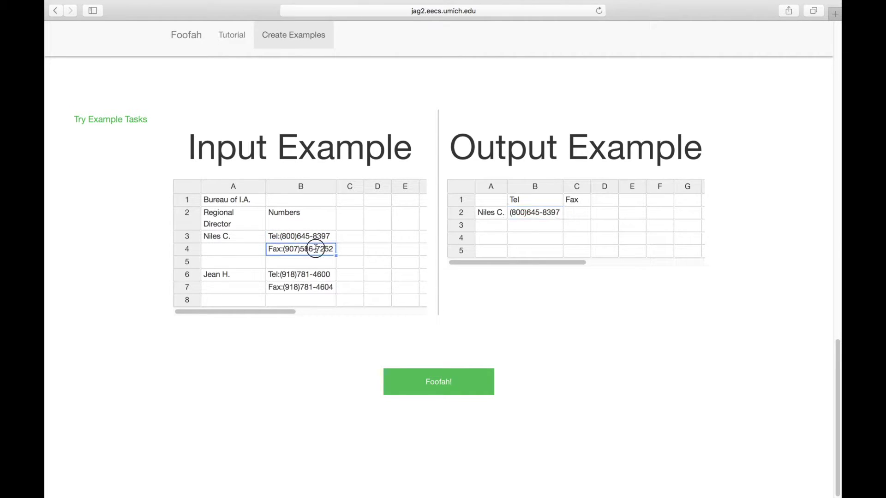
{"action": "left_click", "coordinate": [284, 249]}
{"action": "left_click_drag", "start_coordinate": [284, 249], "coordinate": [334, 251]}
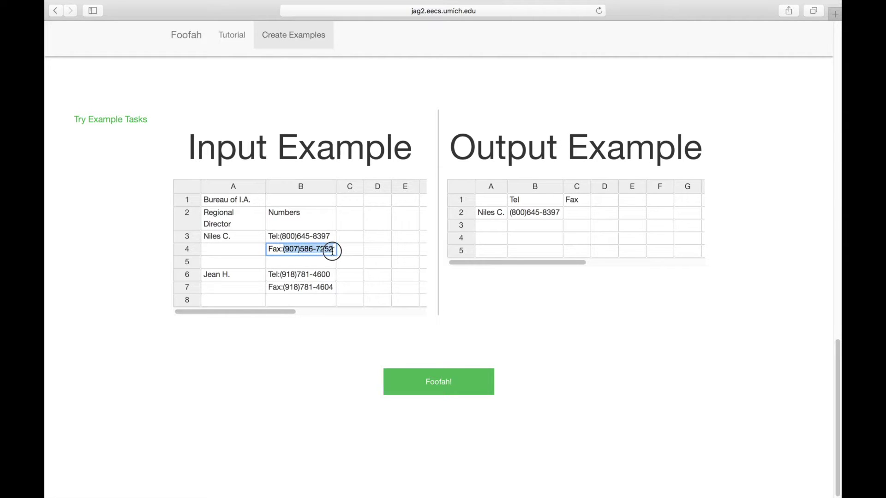
{"action": "key", "text": "ctrl+c"}
{"action": "left_click", "coordinate": [574, 213]}
{"action": "key", "text": "ctrl+v"}
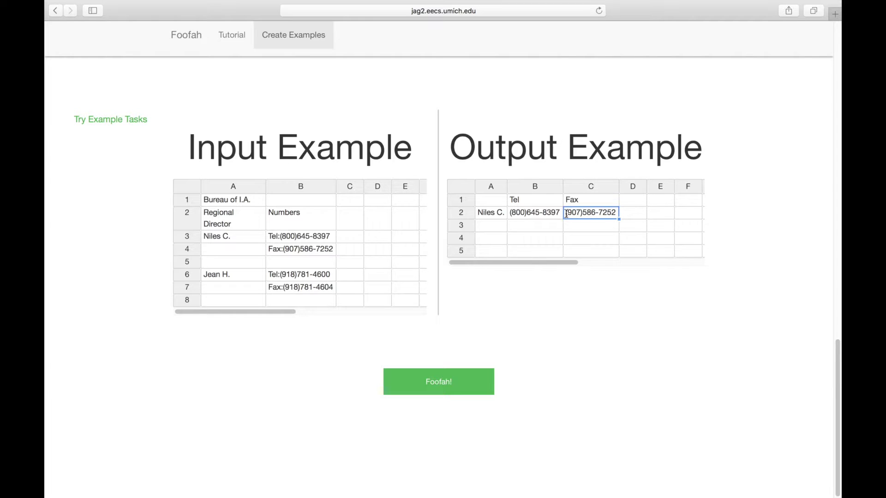
{"action": "left_click", "coordinate": [239, 274]}
{"action": "key", "text": "ctrl+c"}
{"action": "left_click", "coordinate": [490, 224]}
{"action": "key", "text": "ctrl+v"}
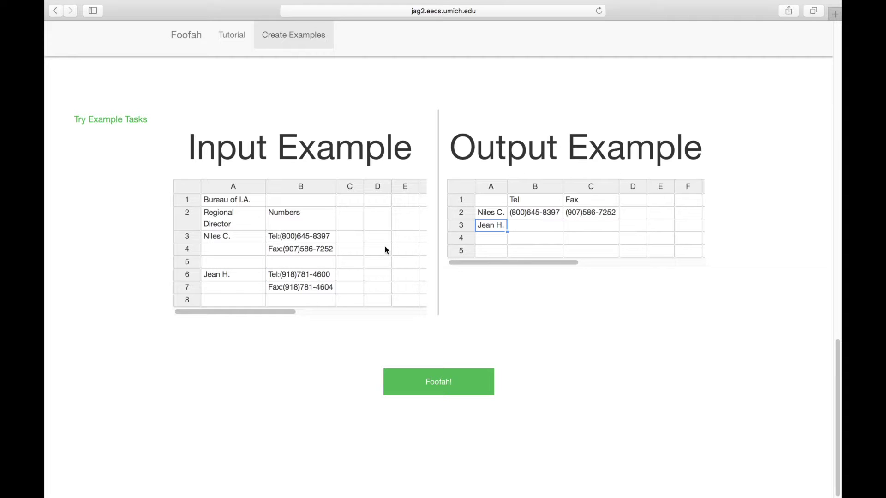
{"action": "left_click", "coordinate": [281, 274]}
{"action": "double_click", "coordinate": [279, 275]}
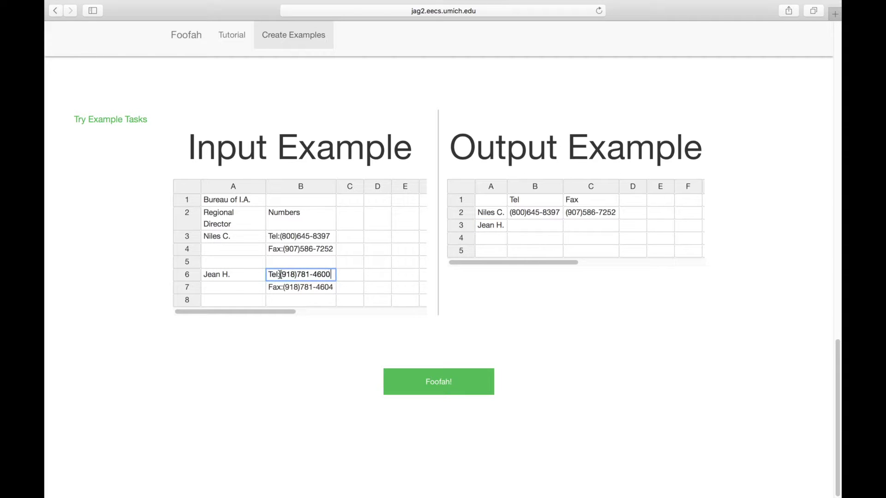
{"action": "left_click_drag", "start_coordinate": [280, 274], "coordinate": [329, 274]}
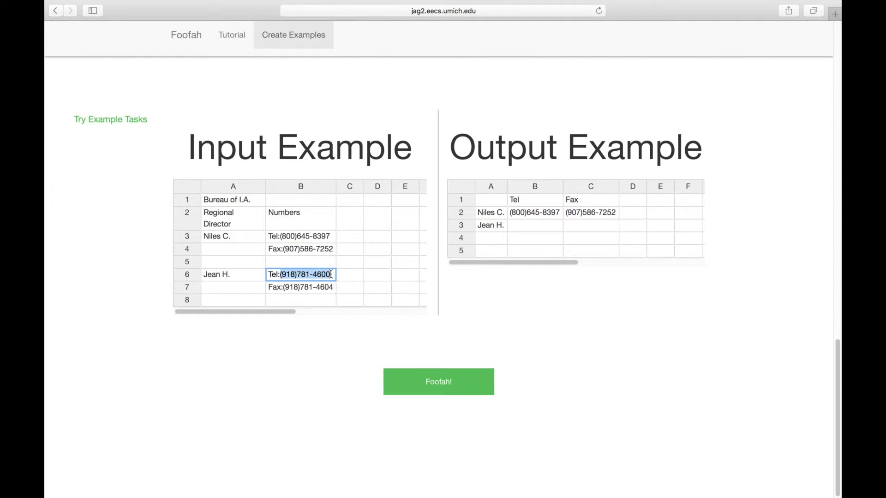
{"action": "key", "text": "ctrl+c"}
{"action": "left_click", "coordinate": [531, 229]}
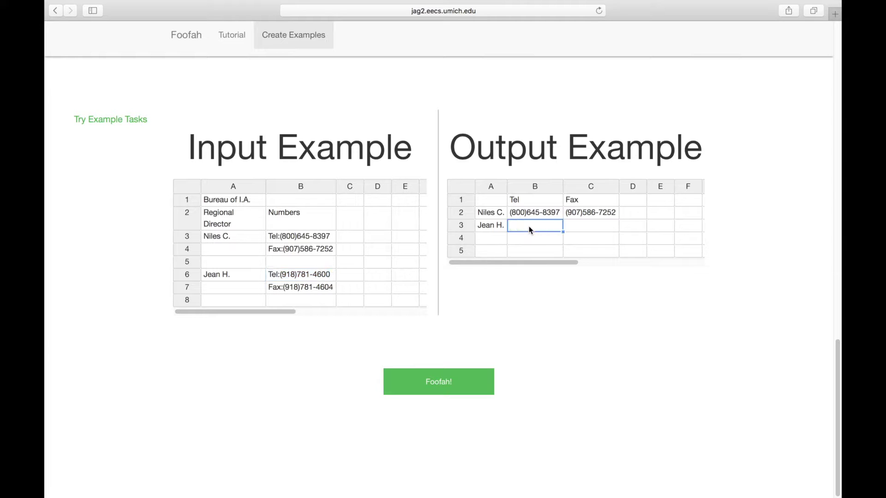
{"action": "key", "text": "ctrl+v"}
{"action": "double_click", "coordinate": [283, 287]}
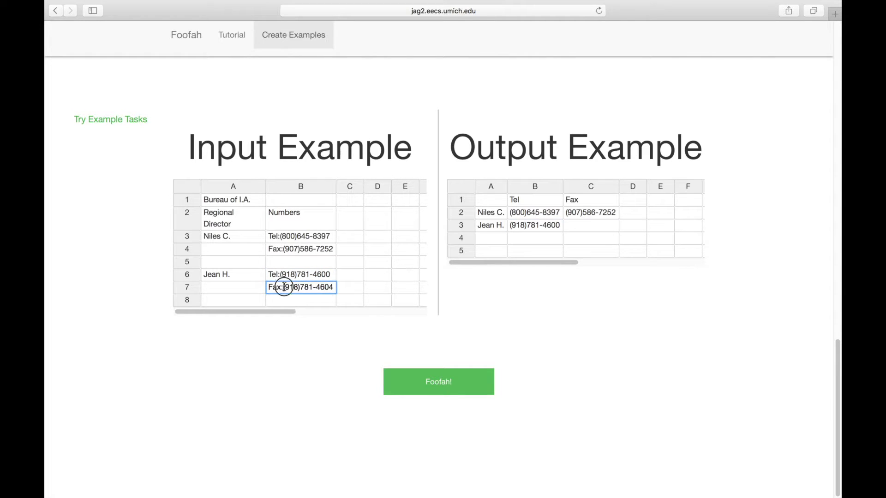
{"action": "left_click_drag", "start_coordinate": [282, 287], "coordinate": [333, 287]}
{"action": "key", "text": "ctrl+c"}
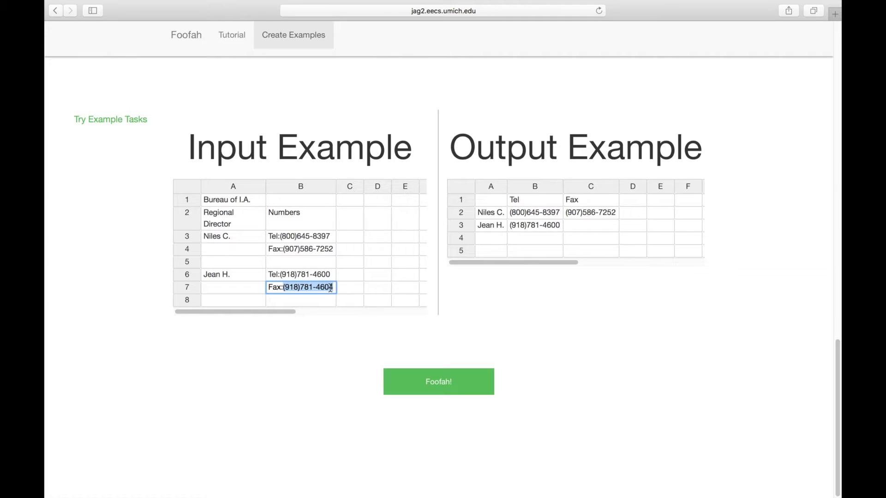
{"action": "left_click", "coordinate": [593, 224]}
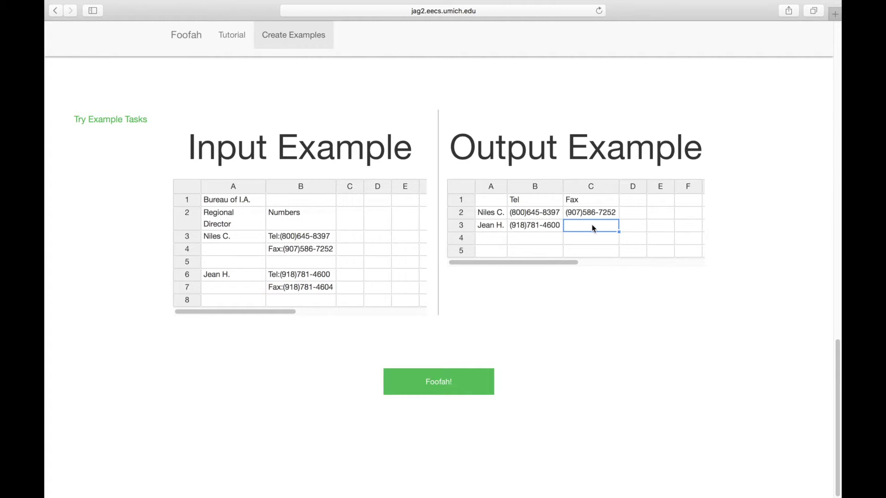
{"action": "key", "text": "ctrl+v"}
{"action": "left_click", "coordinate": [536, 288]}
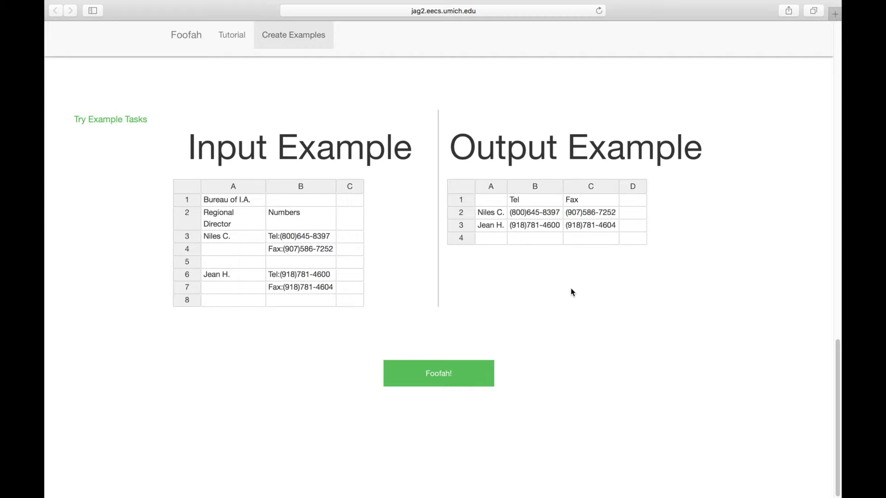
{"action": "left_click", "coordinate": [461, 372]}
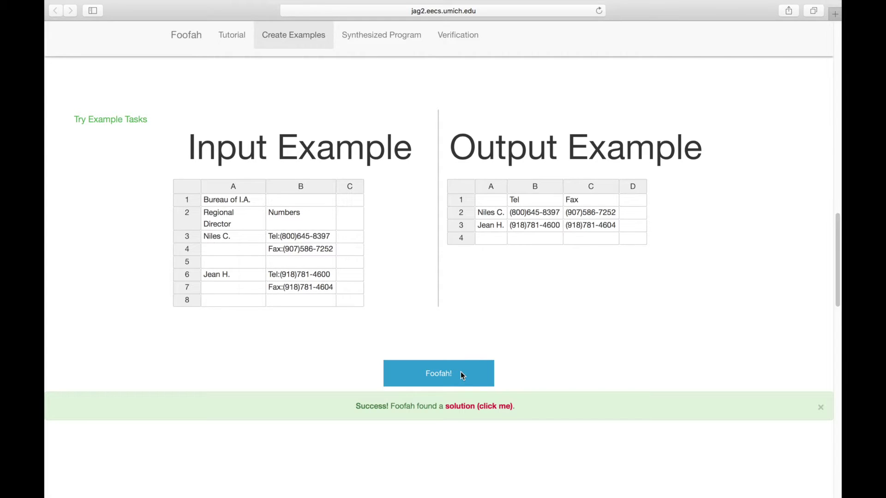
- View the synthesized split/delete/fill/unfold solution program, then return to Excel
{"action": "left_click", "coordinate": [474, 407]}
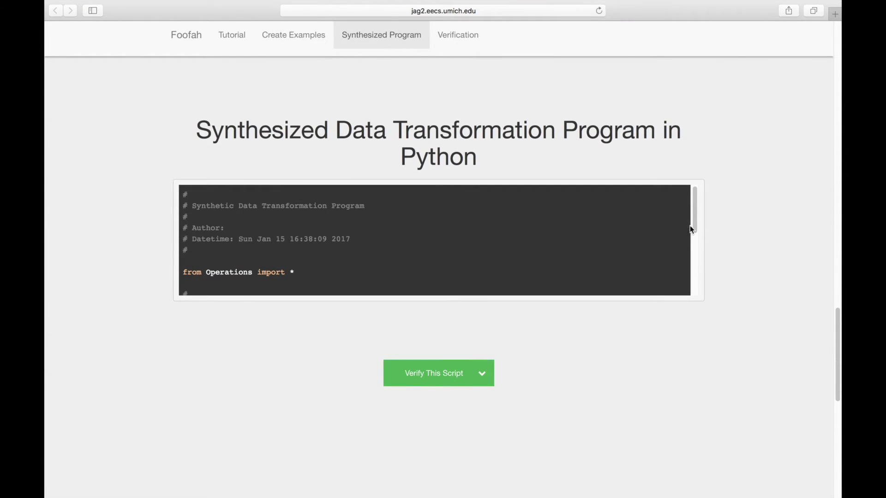
{"action": "left_click_drag", "start_coordinate": [694, 220], "coordinate": [682, 289]}
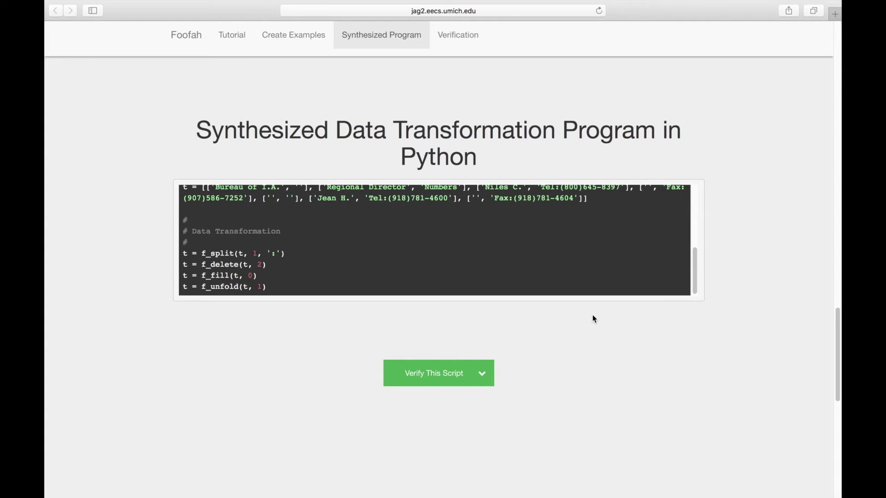
{"action": "key", "text": "ctrl+Right"}
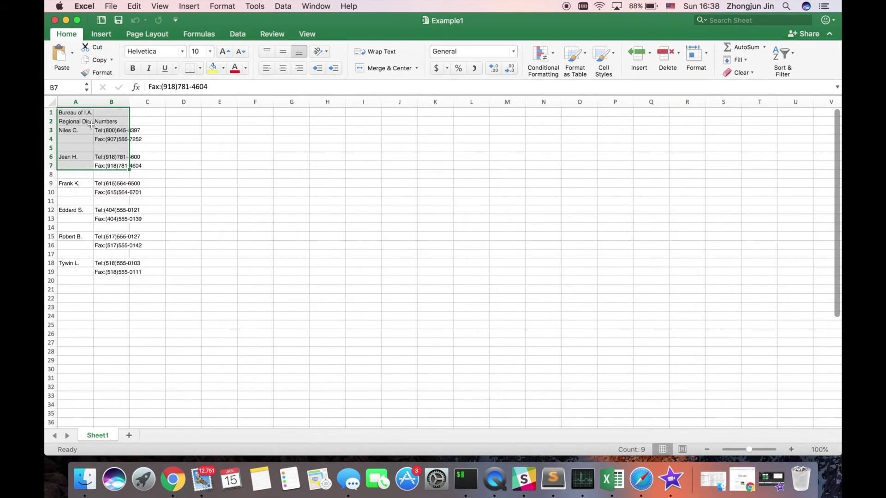
- Copy the whole six-contact list, Bureau of I.A. through Tywin L.'s fax, for Foofah
{"action": "left_click", "coordinate": [68, 113]}
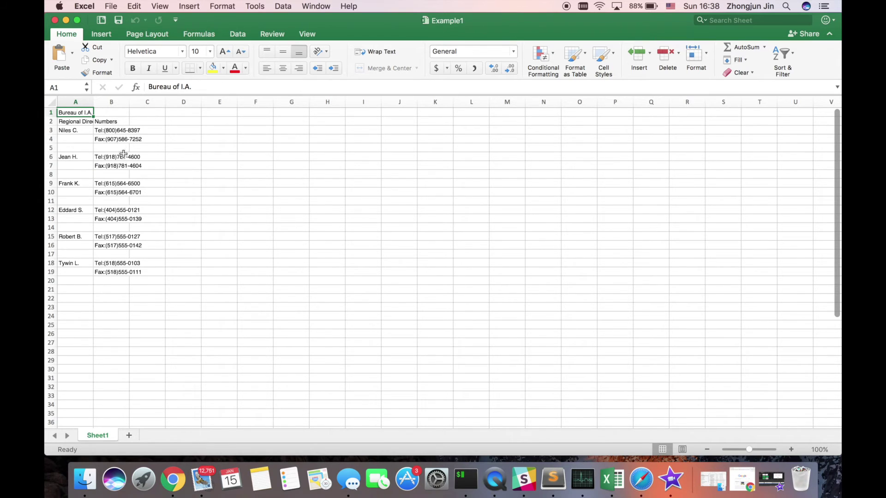
{"action": "left_click", "coordinate": [118, 272], "text": "shift"}
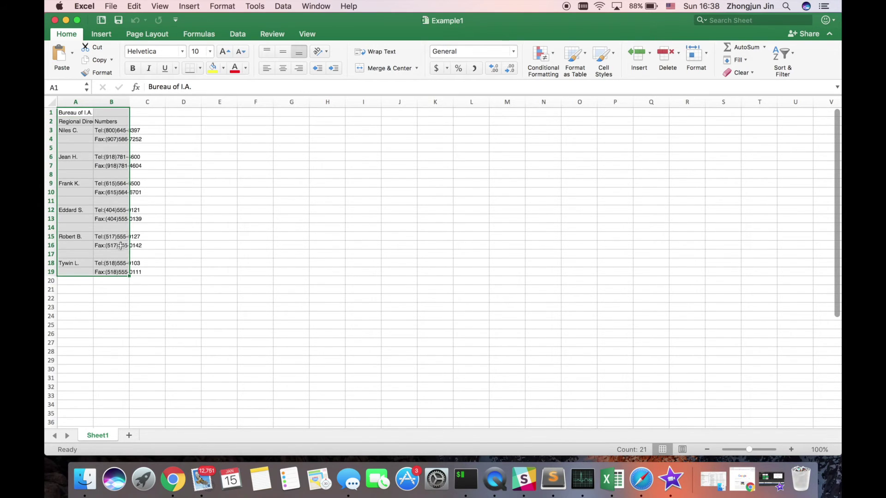
{"action": "right_click", "coordinate": [100, 181]}
{"action": "left_click", "coordinate": [110, 192]}
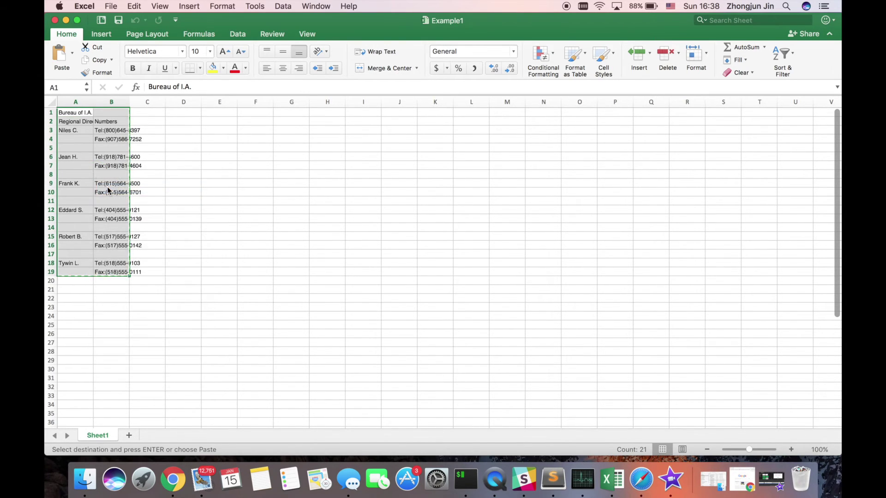
{"action": "key", "text": "super+Tab"}
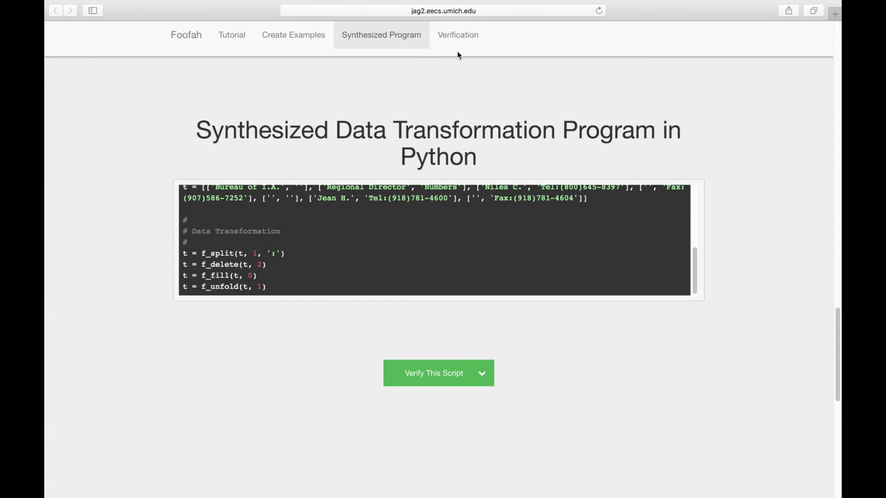
- Paste the six-contact list as Verification test data and execute the synthesized program
{"action": "left_click", "coordinate": [457, 35]}
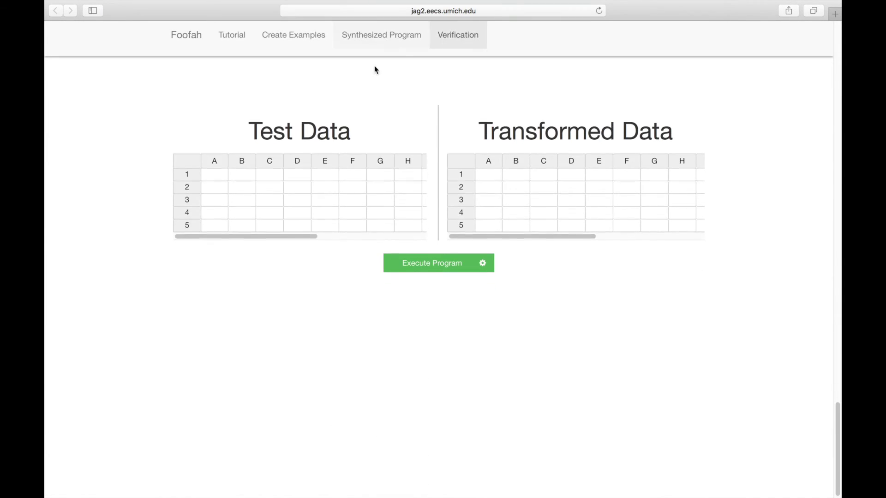
{"action": "left_click", "coordinate": [215, 174]}
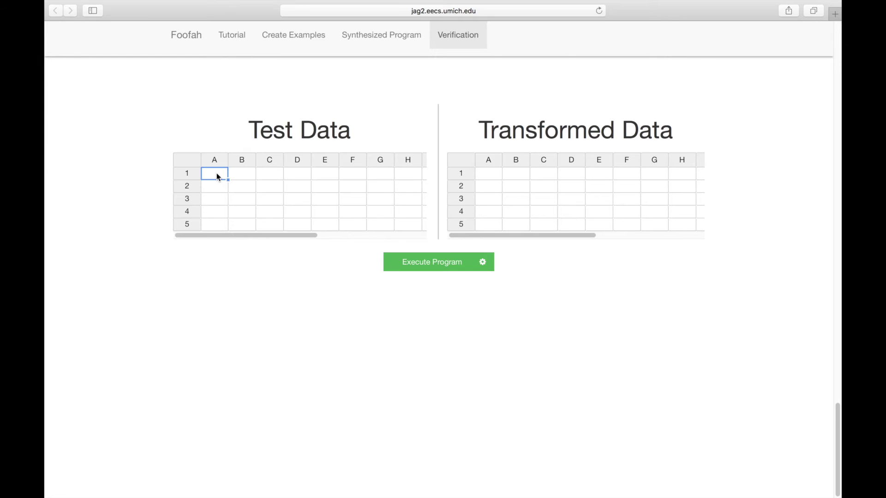
{"action": "key", "text": "super+v"}
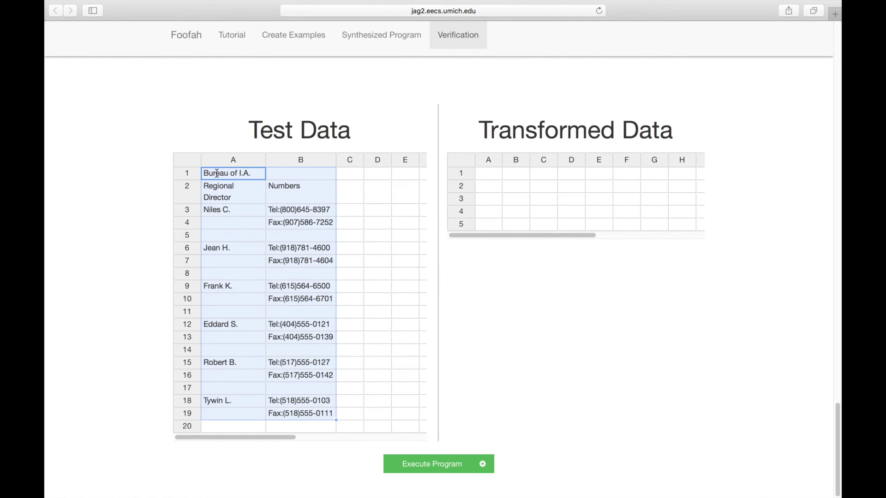
{"action": "left_click", "coordinate": [458, 464]}
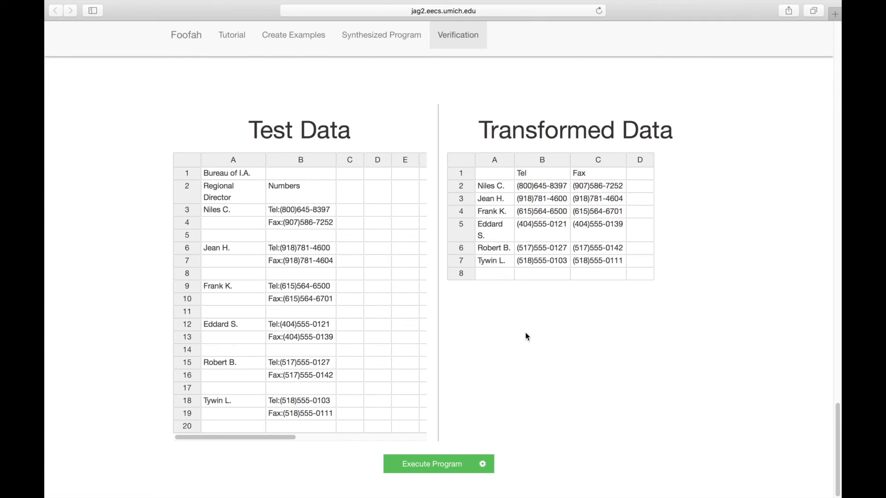